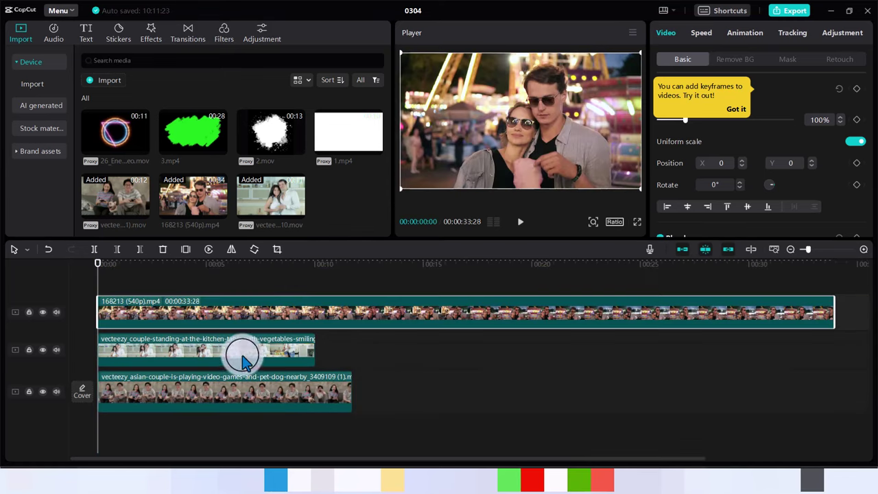
{"action": "left_click_drag", "start_coordinate": [268, 349], "coordinate": [471, 393]}
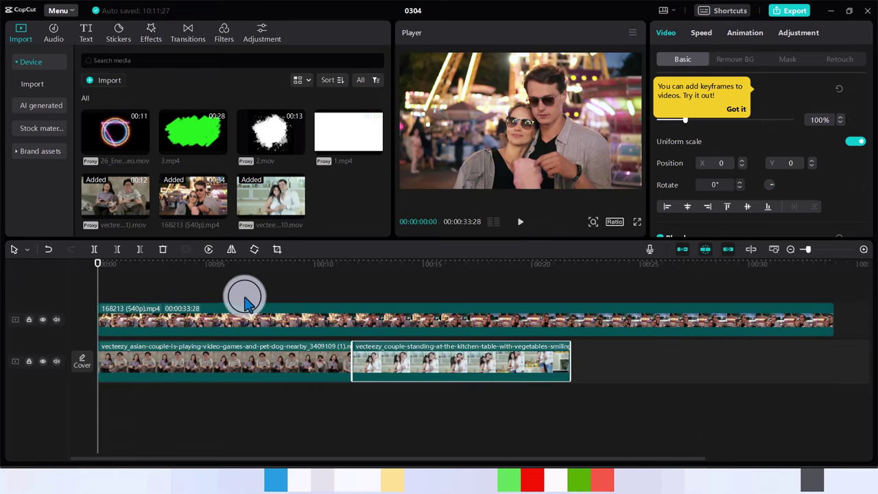
{"action": "left_click_drag", "start_coordinate": [98, 264], "coordinate": [302, 285]}
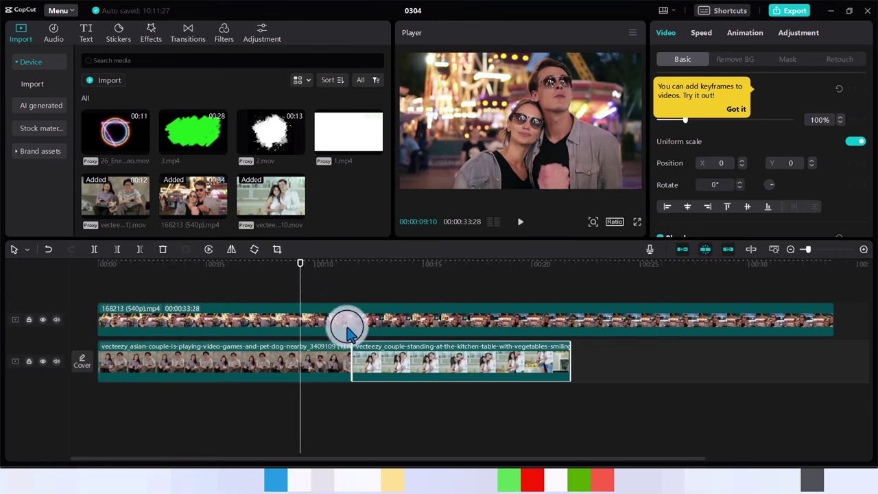
{"action": "left_click_drag", "start_coordinate": [416, 362], "coordinate": [149, 325]}
Split 168213 (540p).mp4 and the gaming couple clip at 00:00:10:01, where the kitchen clip ends, and delete their remainders
{"action": "left_click", "coordinate": [302, 278]}
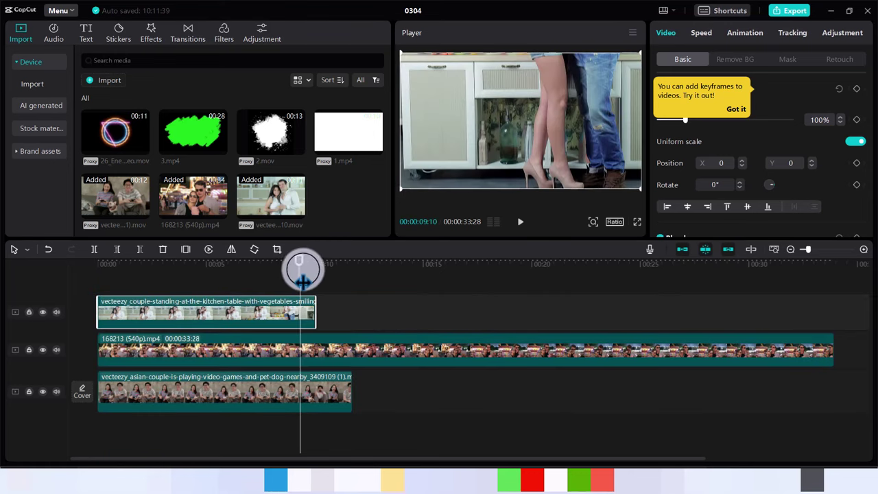
{"action": "mouse_move", "coordinate": [300, 270]}
{"action": "left_mouse_down"}
{"action": "mouse_move", "coordinate": [334, 260]}
{"action": "mouse_move", "coordinate": [316, 275]}
{"action": "left_mouse_up"}
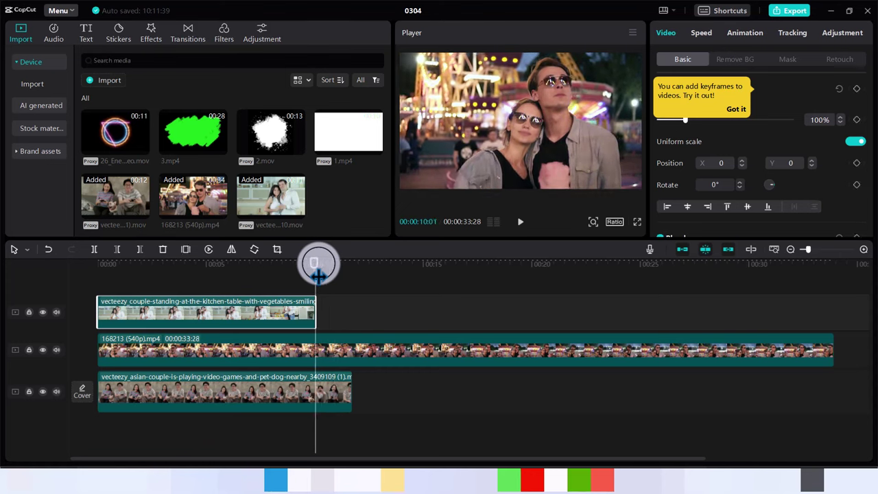
{"action": "left_click", "coordinate": [317, 352]}
{"action": "key", "text": "ctrl+b"}
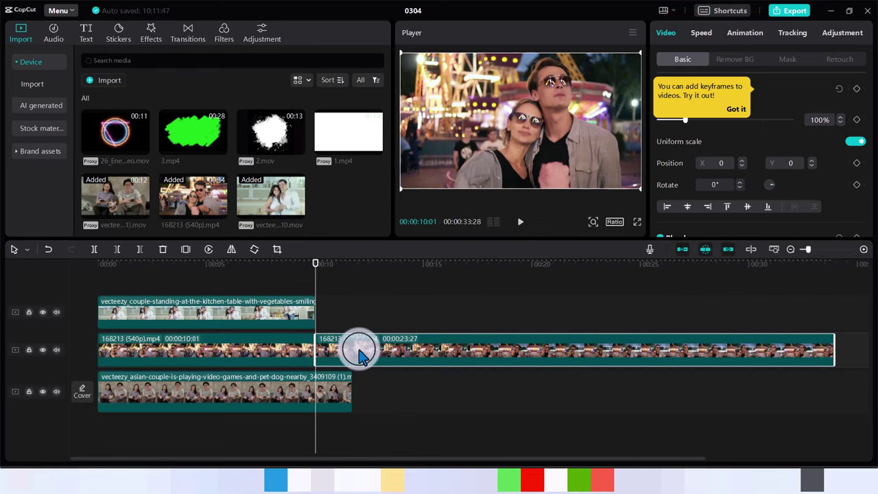
{"action": "key", "text": "Delete"}
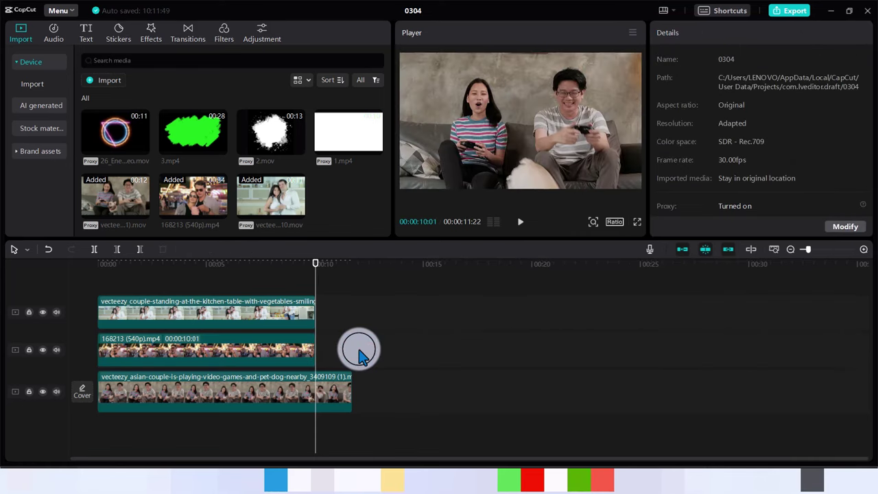
{"action": "left_click", "coordinate": [325, 393]}
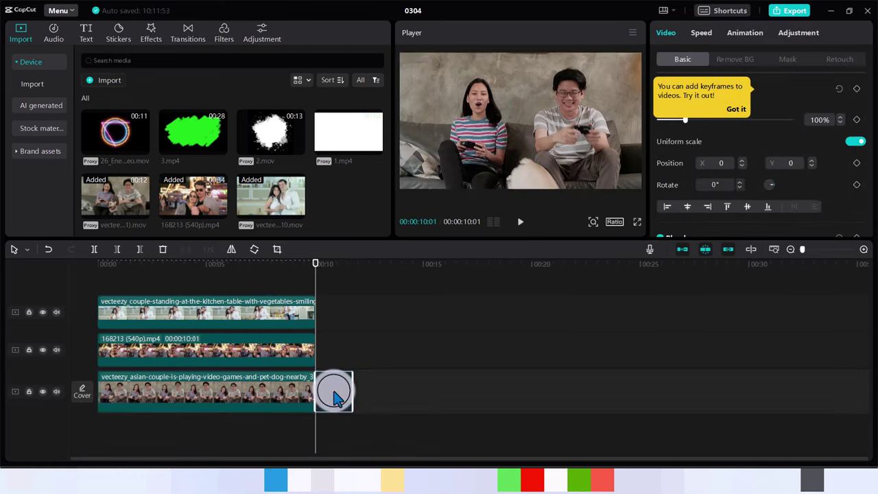
{"action": "key", "text": "Delete"}
Line up the clips on the main track: gaming couple first, 168213 (540p).mp4 second, kitchen couple last
{"action": "left_click_drag", "start_coordinate": [219, 349], "coordinate": [459, 391]}
{"action": "left_click_drag", "start_coordinate": [274, 326], "coordinate": [709, 364]}
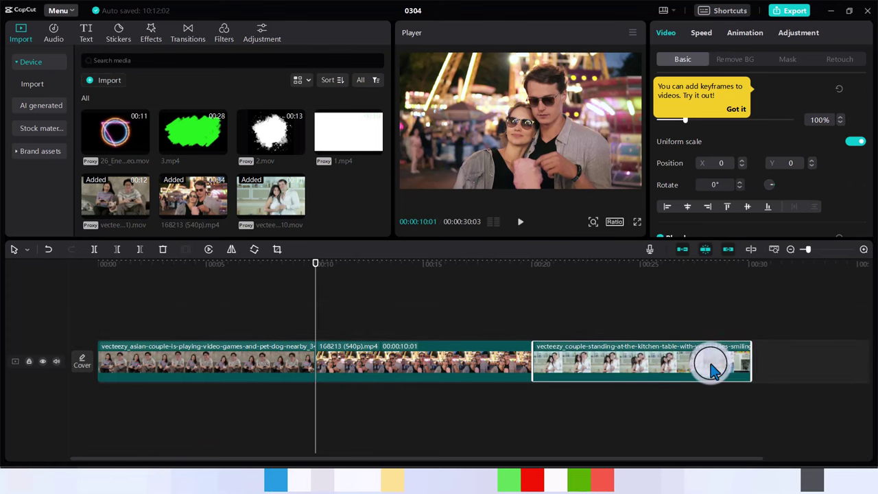
{"action": "left_click", "coordinate": [193, 140]}
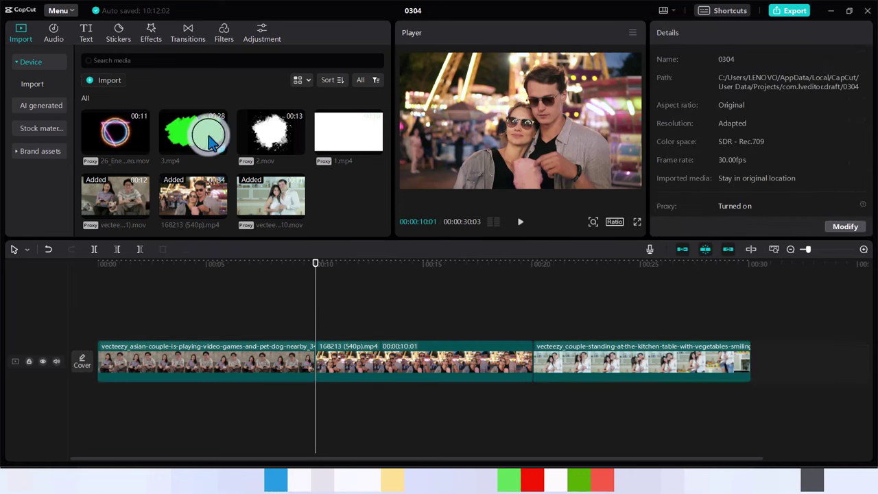
Add 2.mov as an overlay above the gaming couple clip, starting at zero, and trim it to 00:00:10:01
{"action": "left_click", "coordinate": [297, 154]}
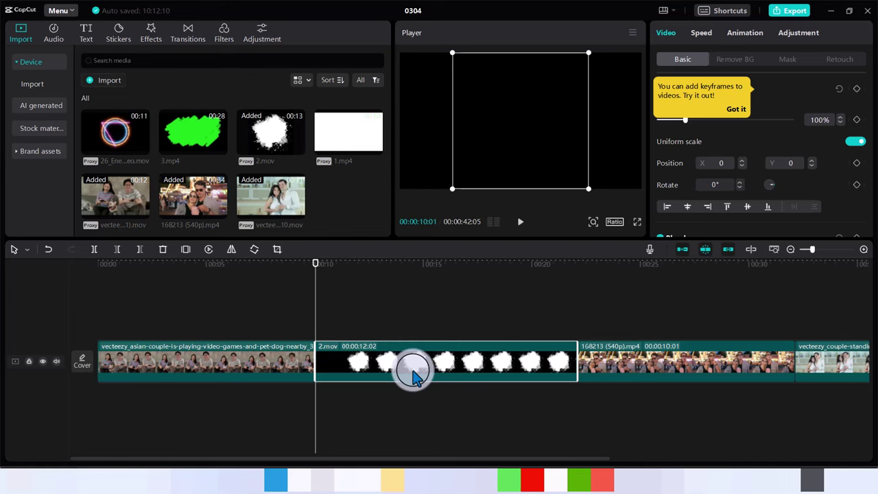
{"action": "left_click_drag", "start_coordinate": [412, 374], "coordinate": [176, 323]}
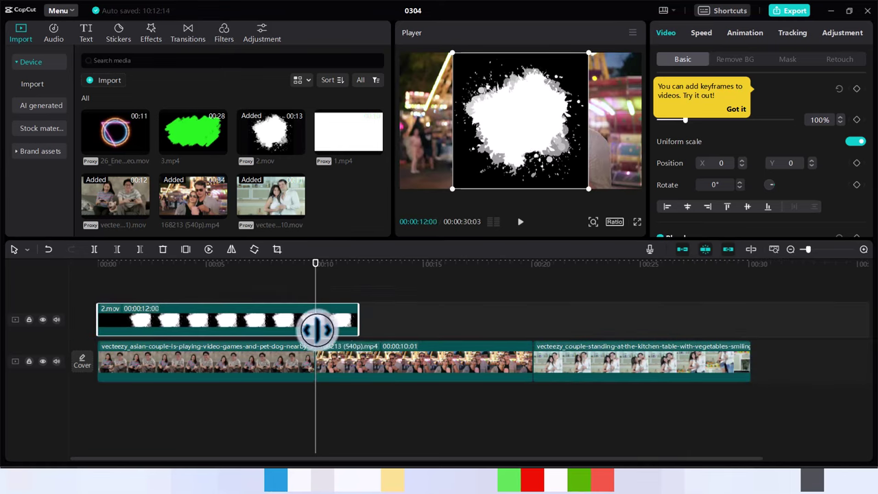
{"action": "left_click_drag", "start_coordinate": [317, 329], "coordinate": [311, 329]}
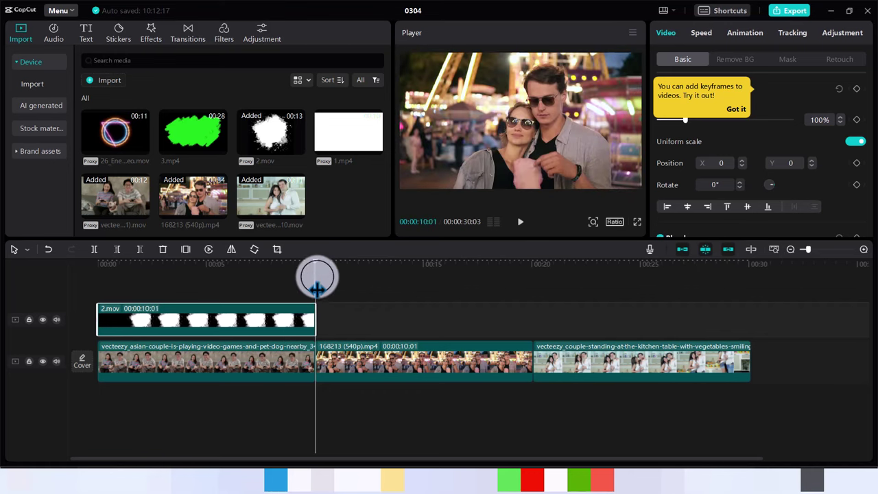
Place 1.mp4 above the second clip and 3.mp4 above the kitchen clip, back to back with 2.mov on the overlay track
{"action": "left_click_drag", "start_coordinate": [315, 275], "coordinate": [519, 280]}
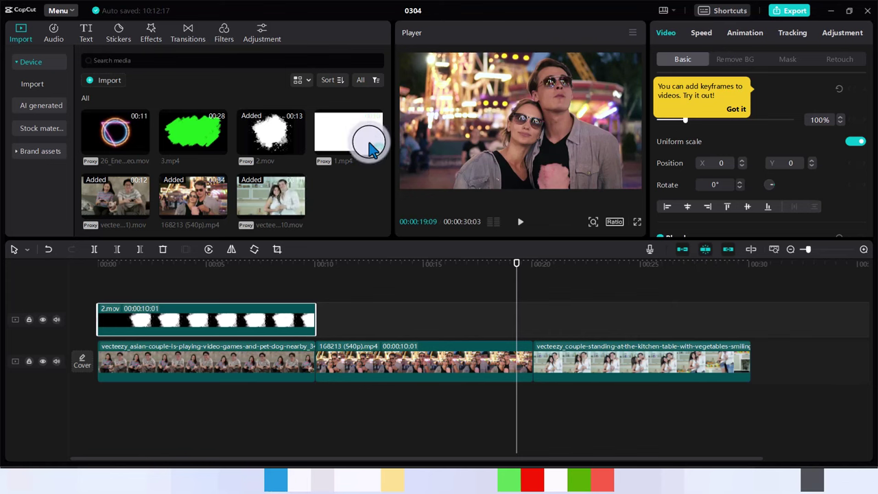
{"action": "left_click_drag", "start_coordinate": [377, 151], "coordinate": [410, 323]}
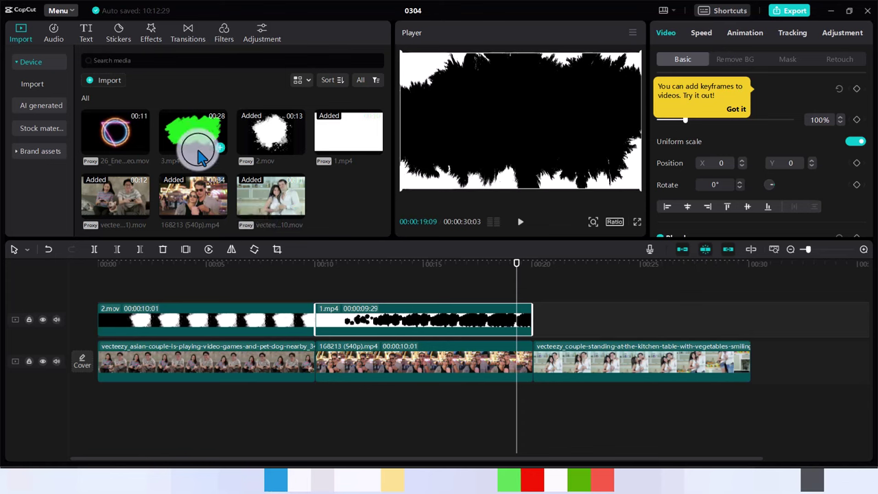
{"action": "left_click_drag", "start_coordinate": [194, 144], "coordinate": [535, 318]}
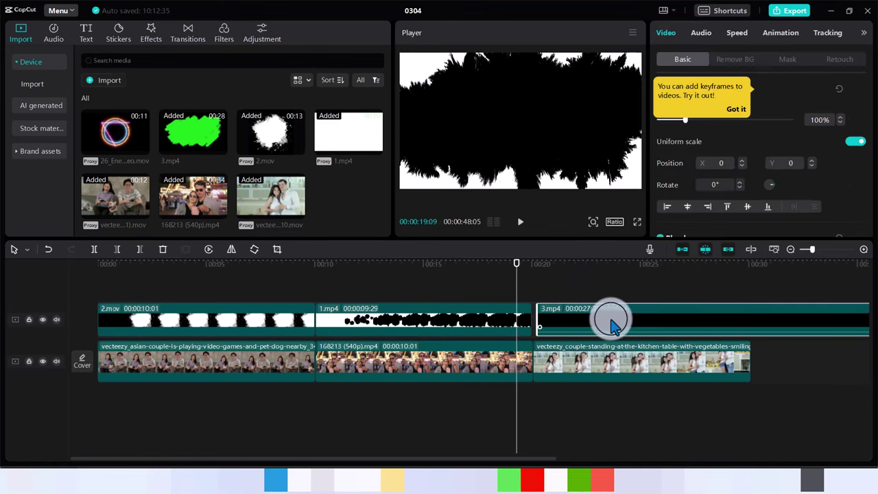
{"action": "left_click_drag", "start_coordinate": [611, 320], "coordinate": [624, 360]}
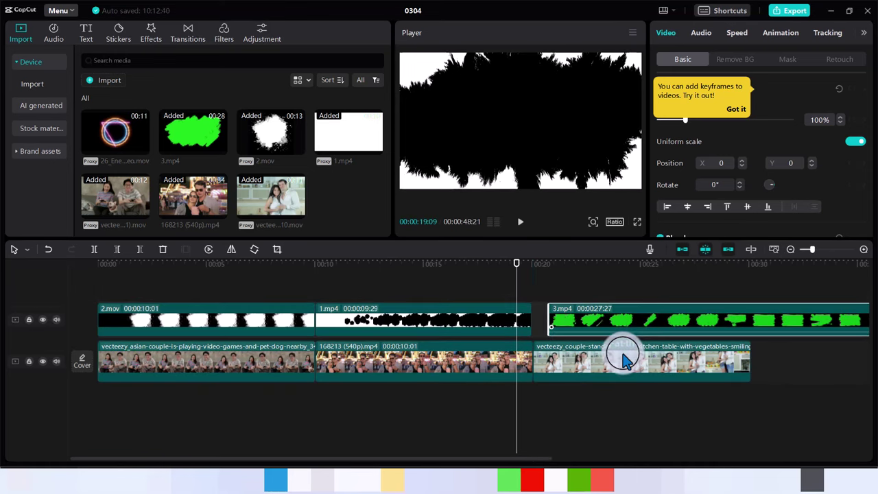
{"action": "left_click_drag", "start_coordinate": [613, 323], "coordinate": [604, 322]}
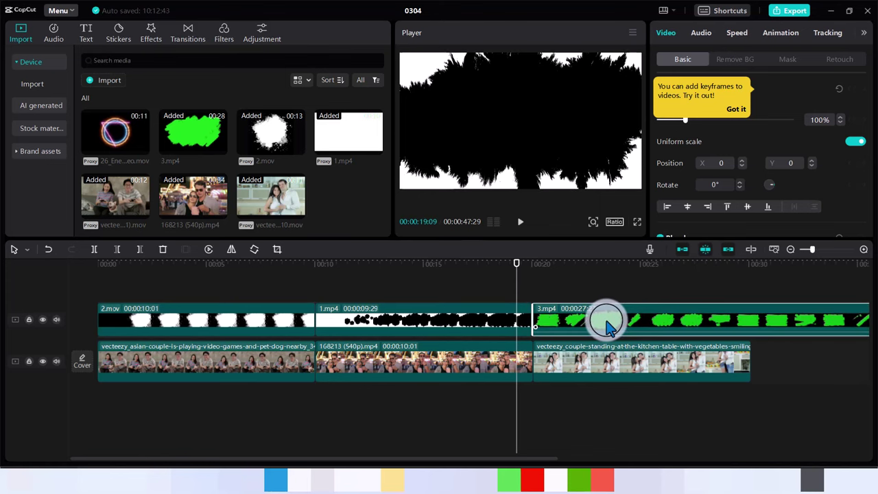
Split 3.mp4 at 00:00:30:03, where the kitchen clip ends, and delete the excess part
{"action": "left_click_drag", "start_coordinate": [511, 461], "coordinate": [597, 450]}
{"action": "left_click", "coordinate": [369, 273]}
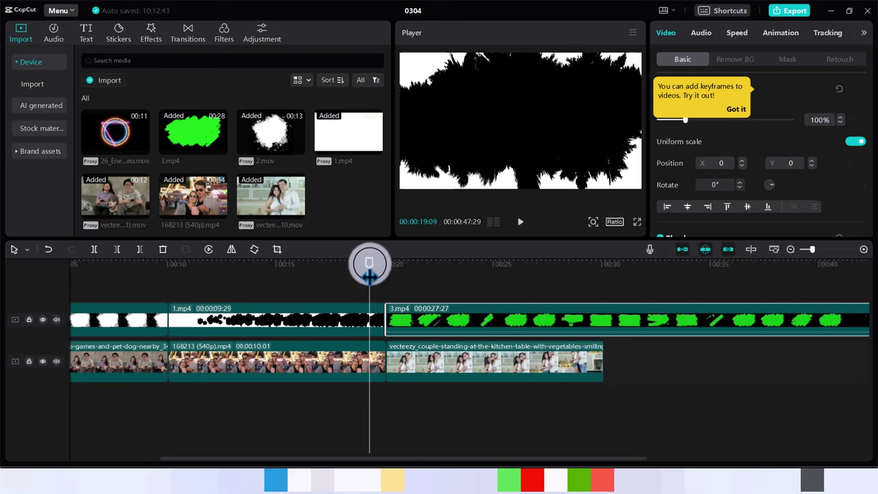
{"action": "left_click_drag", "start_coordinate": [369, 271], "coordinate": [602, 294]}
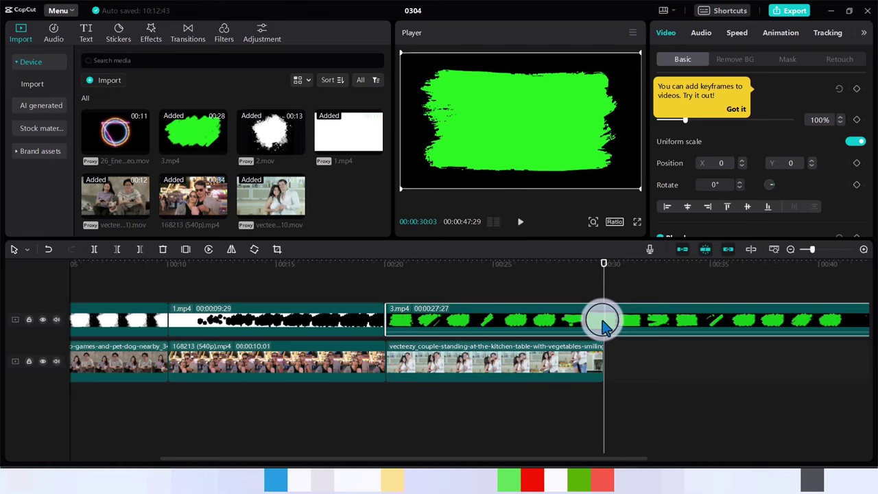
{"action": "key", "text": "ctrl+b"}
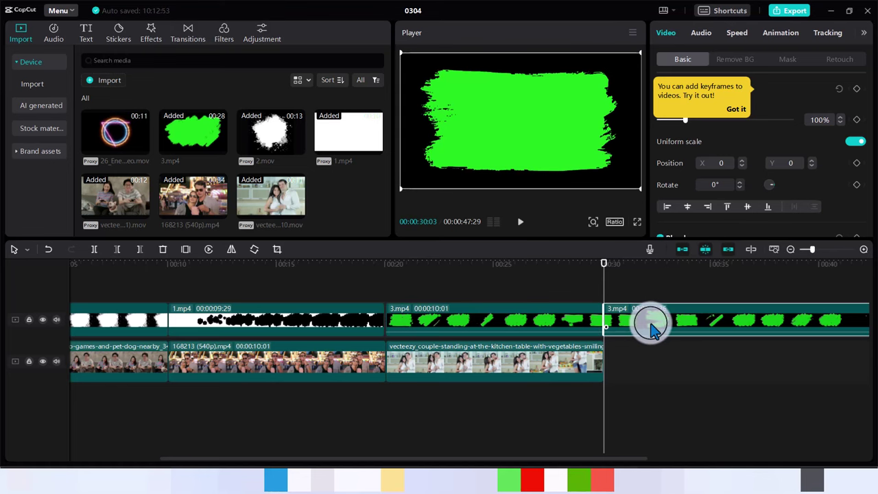
{"action": "key", "text": "Delete"}
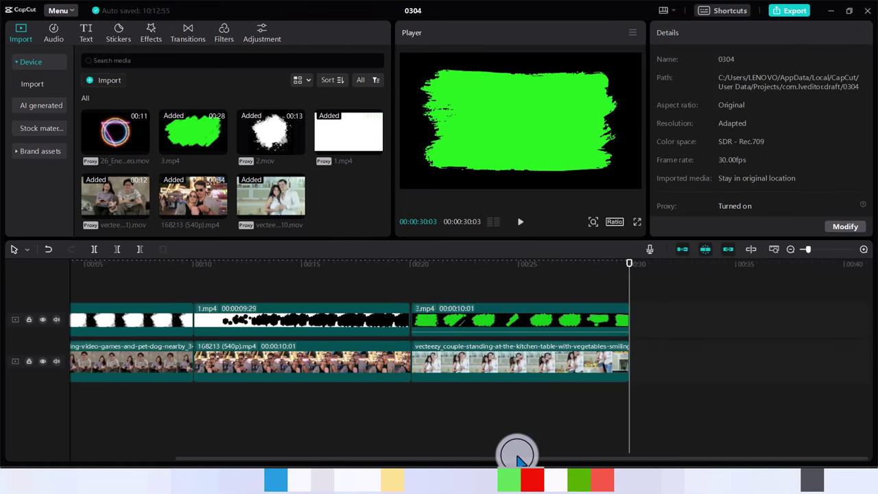
Enlarge the 2.mov splash overlay to 178% so it spans the full width of the frame
{"action": "left_click_drag", "start_coordinate": [499, 458], "coordinate": [308, 456]}
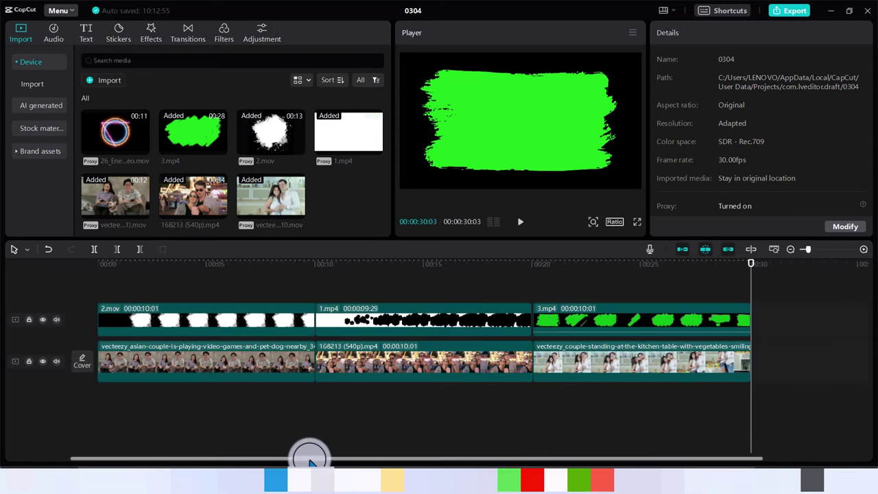
{"action": "left_click", "coordinate": [209, 319]}
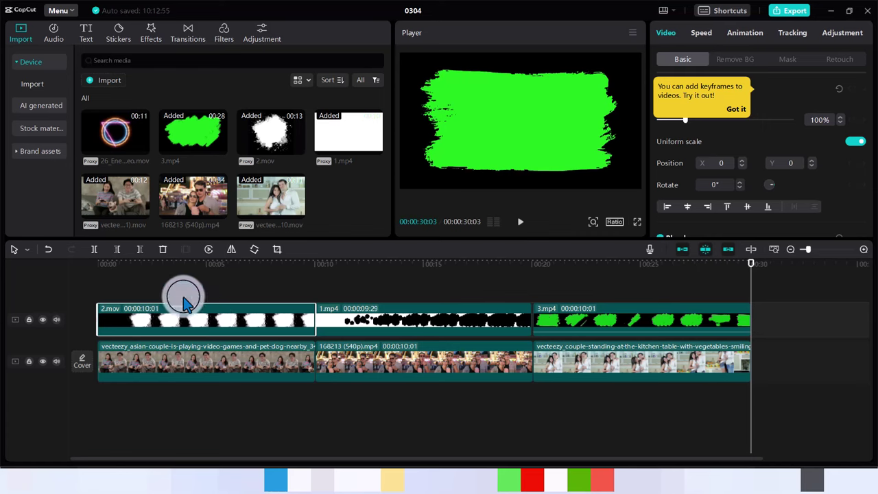
{"action": "left_click", "coordinate": [180, 298]}
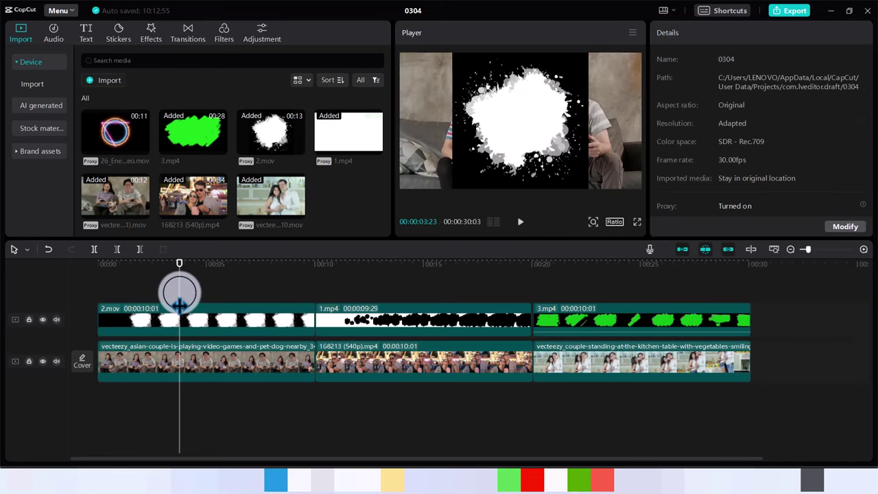
{"action": "left_click", "coordinate": [469, 177]}
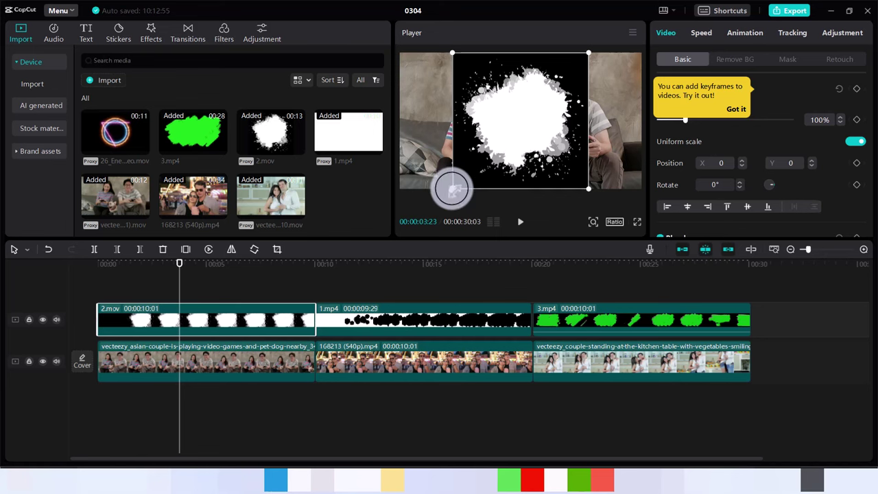
{"action": "left_click_drag", "start_coordinate": [451, 189], "coordinate": [267, 209]}
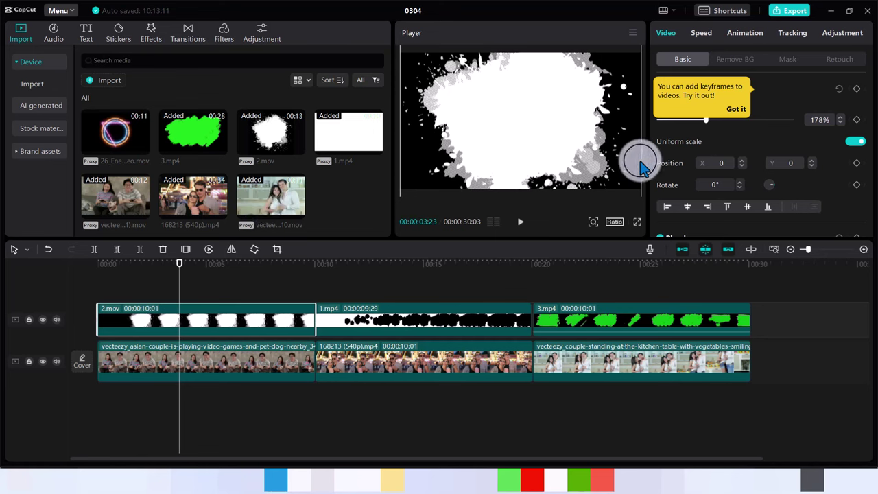
Set the blend mode of 2.mov to Darken and preview the ink reveal from the start
{"action": "left_click", "coordinate": [744, 110]}
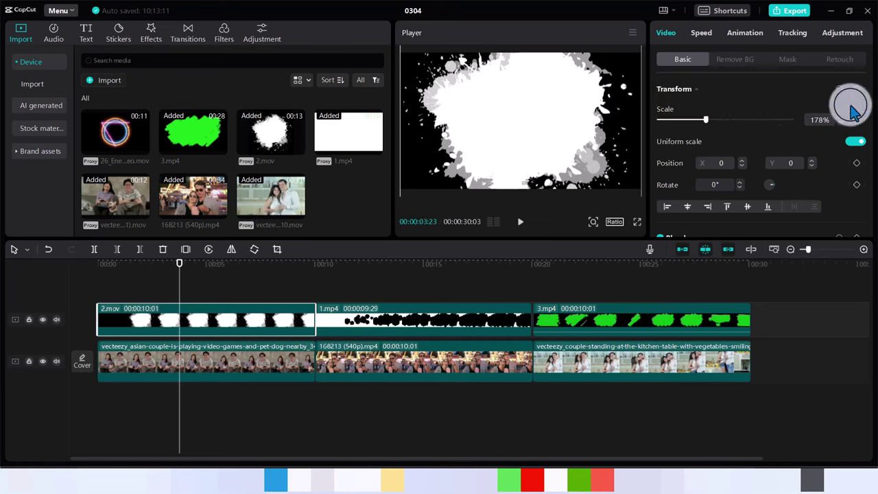
{"action": "scroll", "coordinate": [866, 102], "scroll_direction": "down", "scroll_amount": 3}
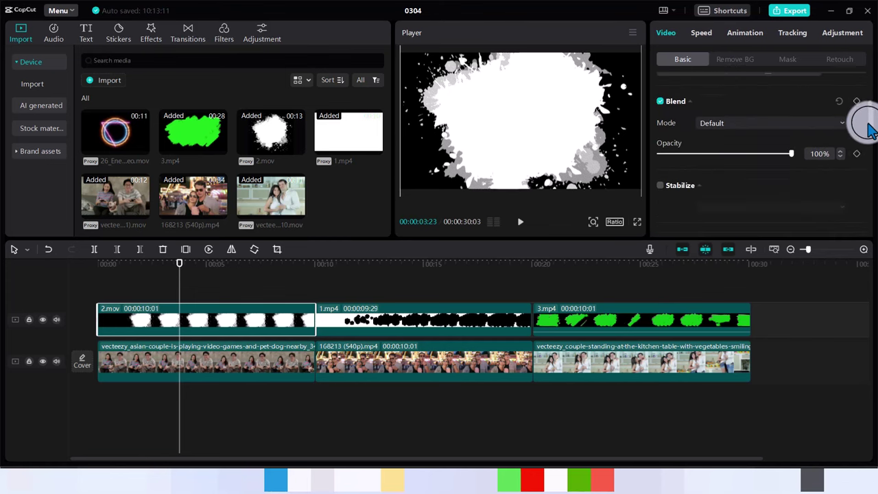
{"action": "left_click", "coordinate": [827, 125]}
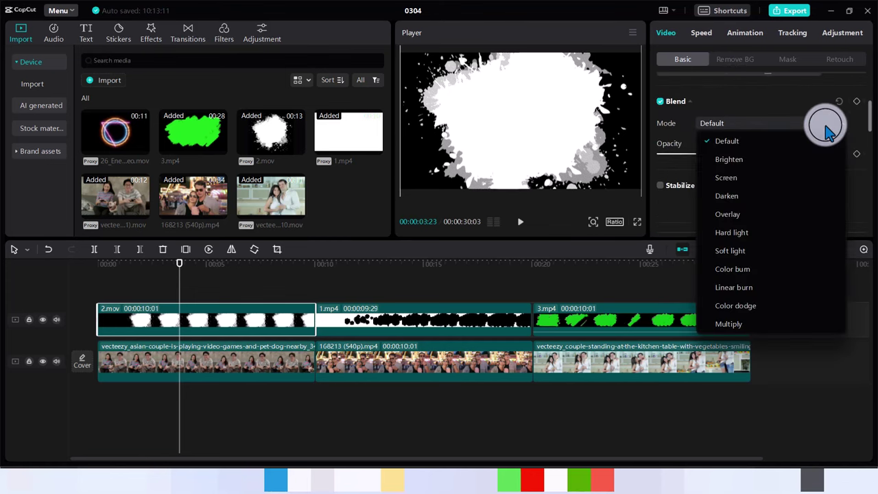
{"action": "left_click", "coordinate": [728, 195]}
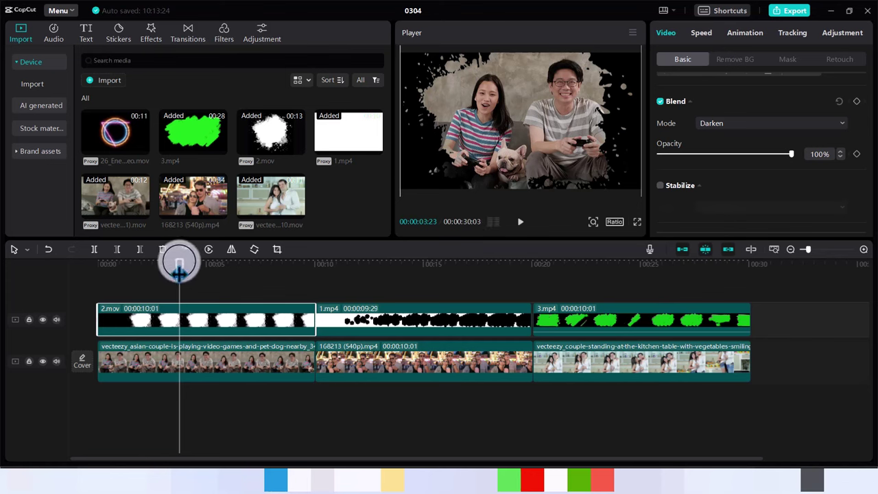
{"action": "left_click_drag", "start_coordinate": [179, 271], "coordinate": [85, 277]}
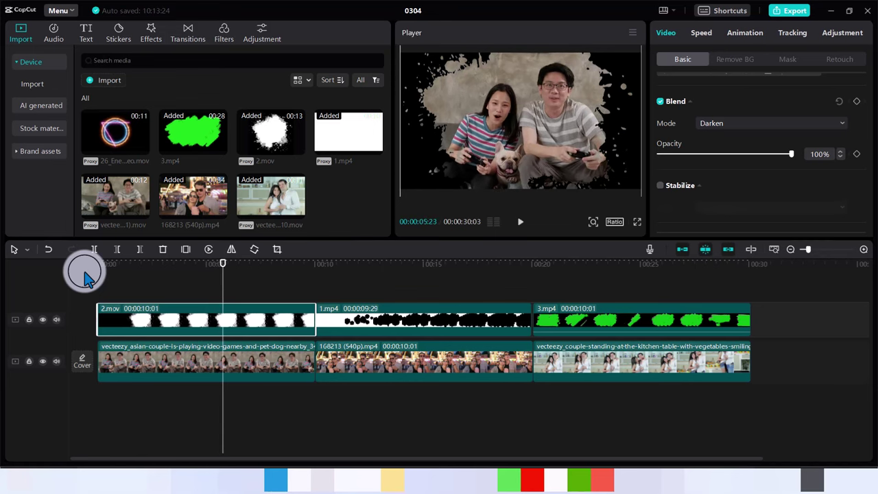
Set the blend mode of the 1.mp4 overlay to Darken, with the preview at 00:00:13:09
{"action": "left_click_drag", "start_coordinate": [222, 271], "coordinate": [386, 287]}
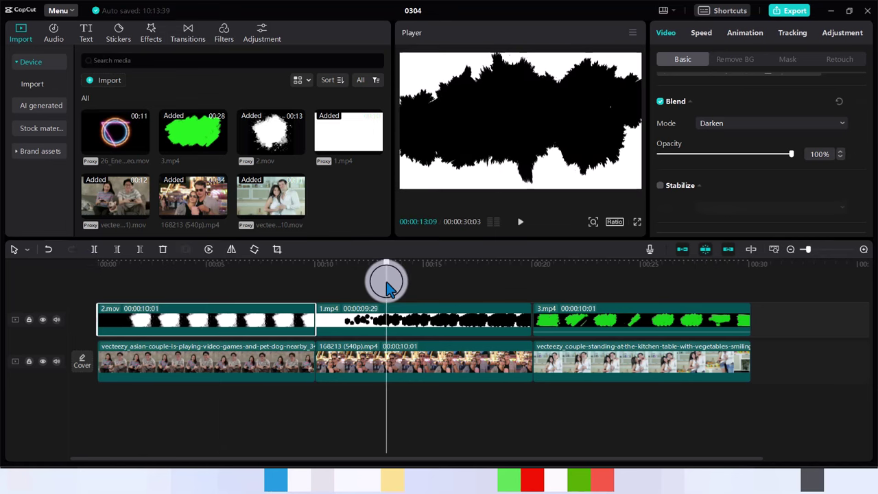
{"action": "left_click", "coordinate": [412, 328]}
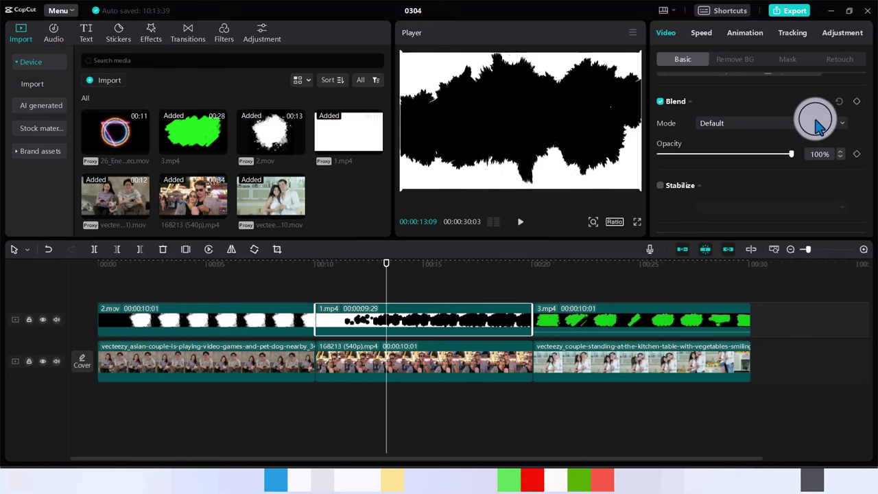
{"action": "left_click", "coordinate": [843, 126]}
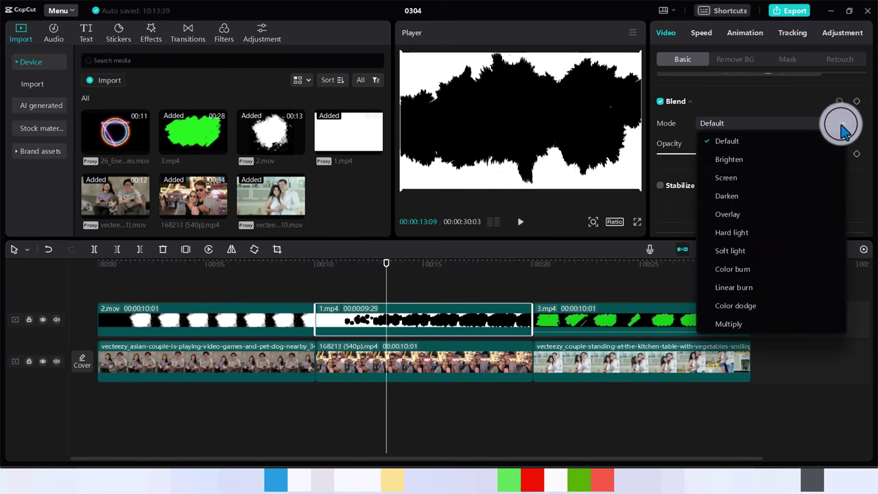
{"action": "left_click", "coordinate": [729, 197]}
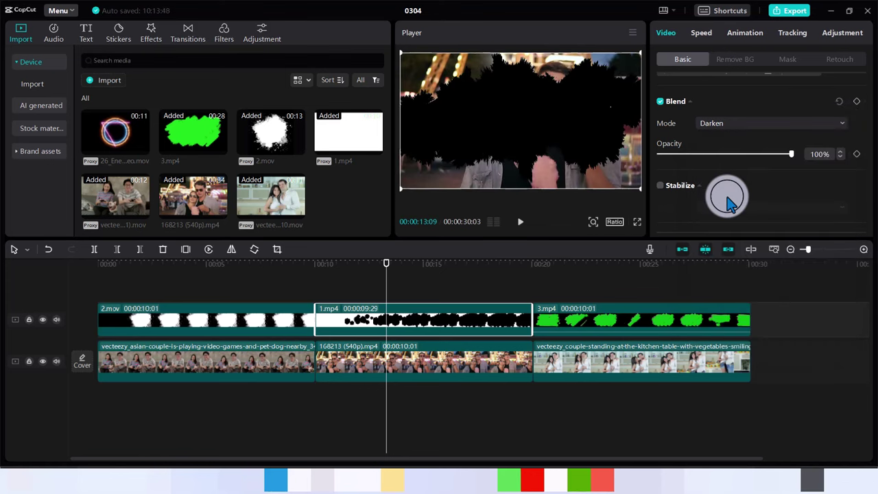
Change the blend mode of the 1.mp4 overlay to Screen and preview the ink reveal from the start of that clip
{"action": "left_click", "coordinate": [784, 126]}
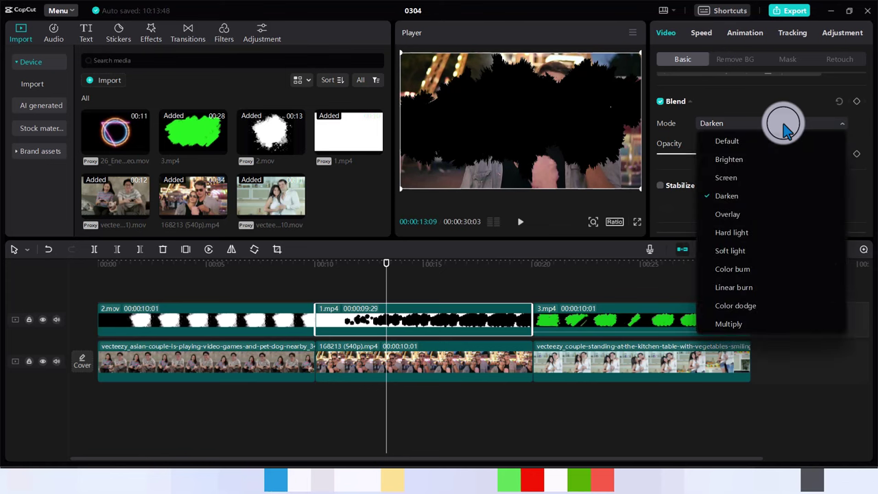
{"action": "left_click", "coordinate": [735, 178]}
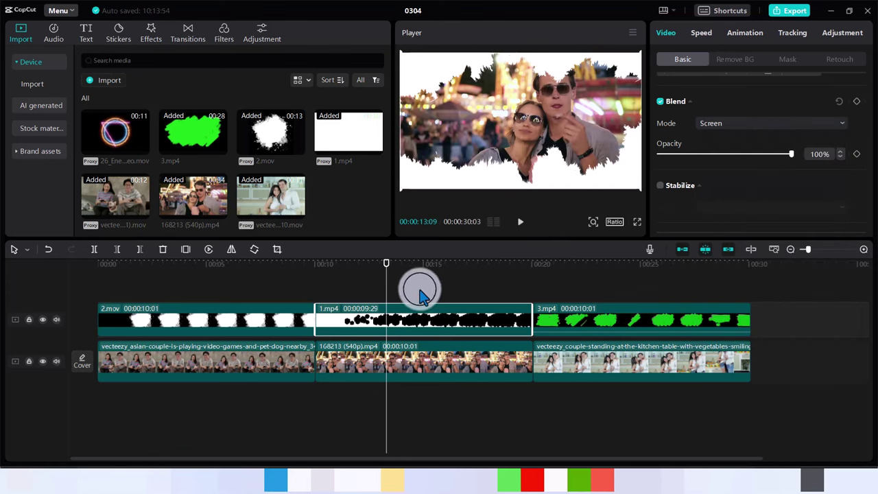
{"action": "left_click_drag", "start_coordinate": [385, 271], "coordinate": [317, 301]}
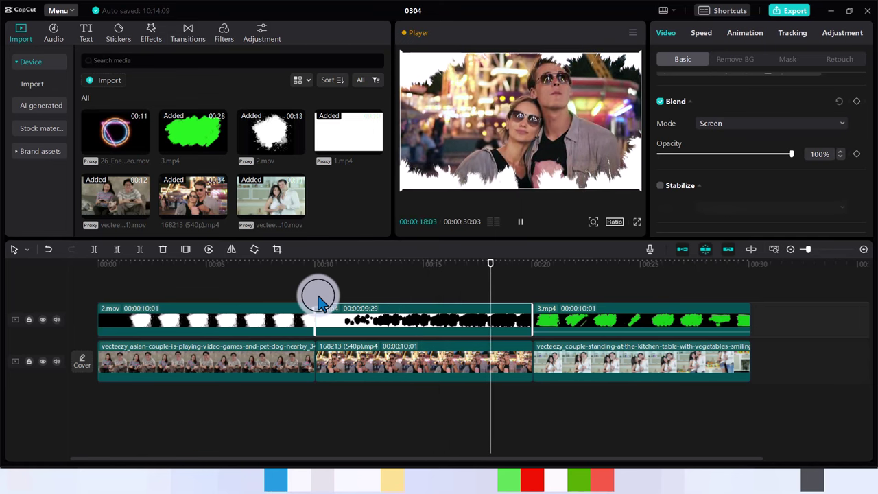
{"action": "key", "text": "space"}
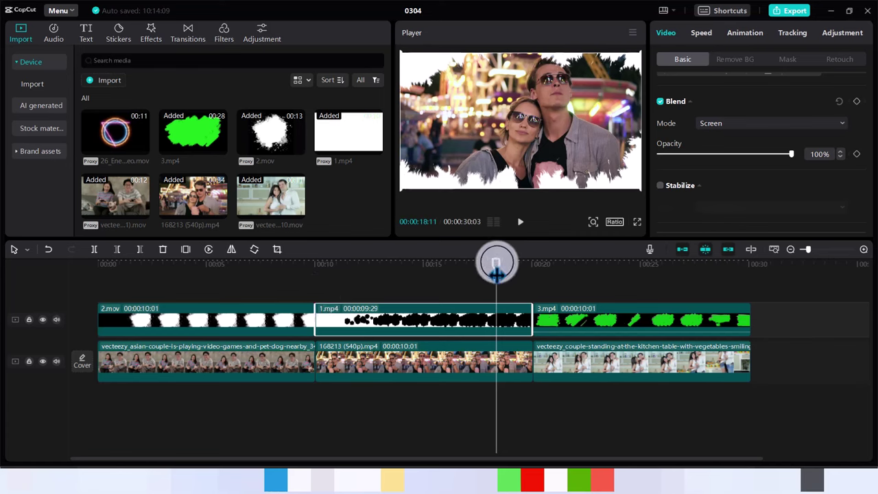
Apply a chroma key to 3.mp4 at 00:00:22:03, picking the green brush stroke as the key colour, with intensity 68
{"action": "left_click_drag", "start_coordinate": [495, 264], "coordinate": [578, 275]}
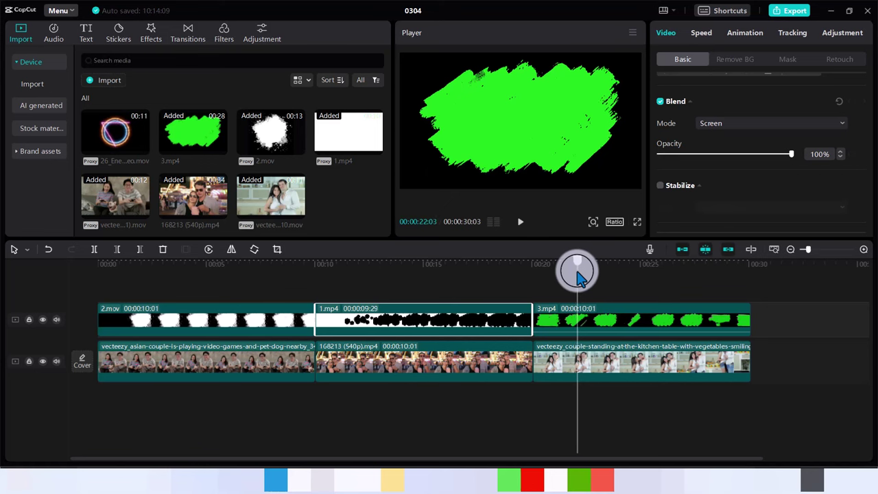
{"action": "left_click", "coordinate": [615, 321]}
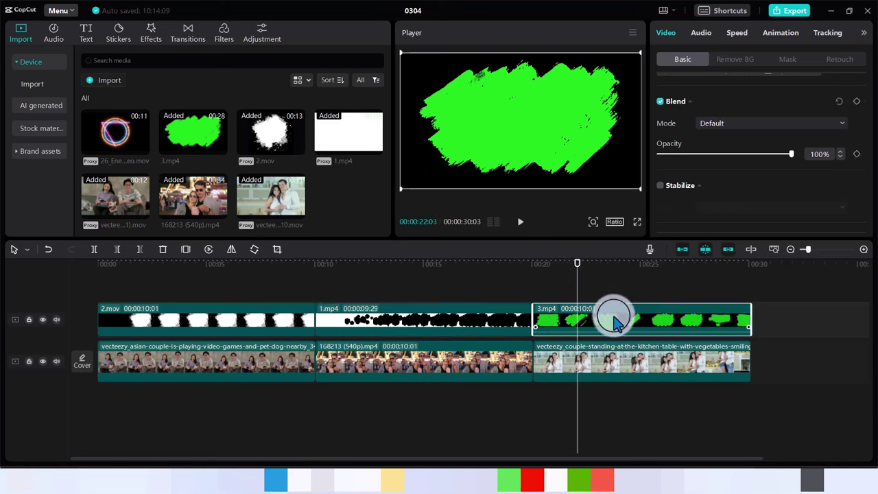
{"action": "left_click", "coordinate": [730, 65]}
{"action": "left_click", "coordinate": [658, 90]}
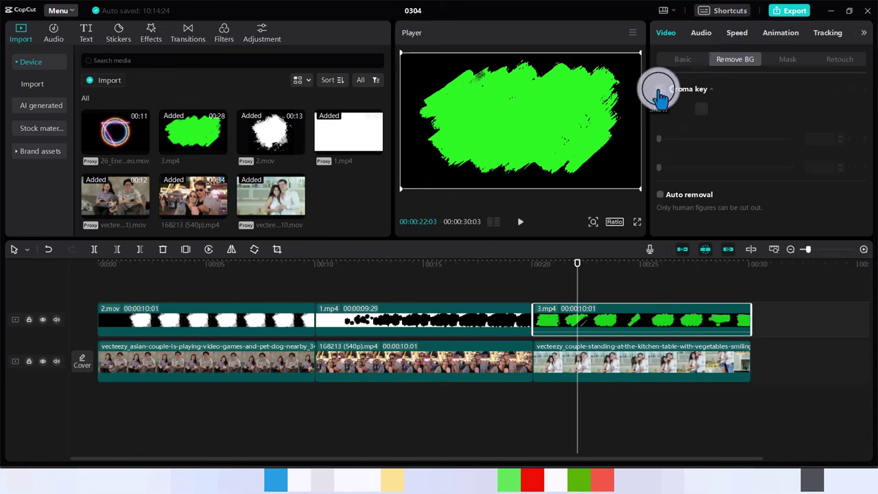
{"action": "left_click", "coordinate": [704, 108]}
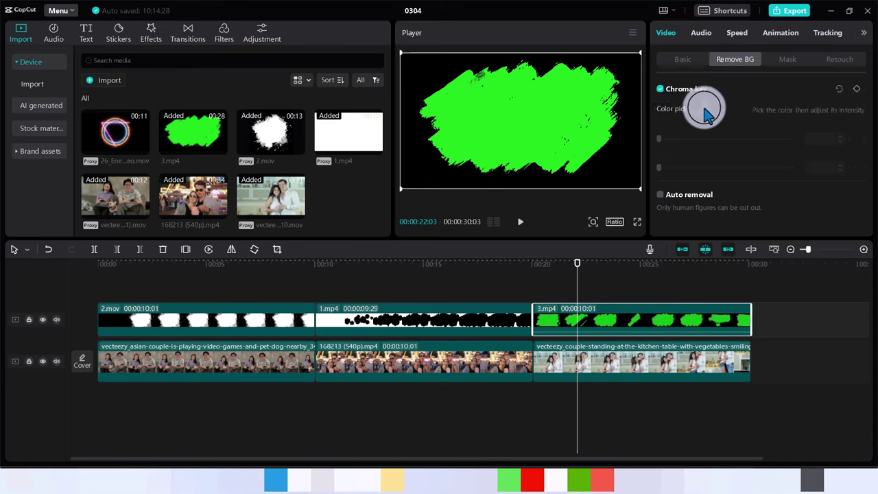
{"action": "left_click", "coordinate": [523, 124]}
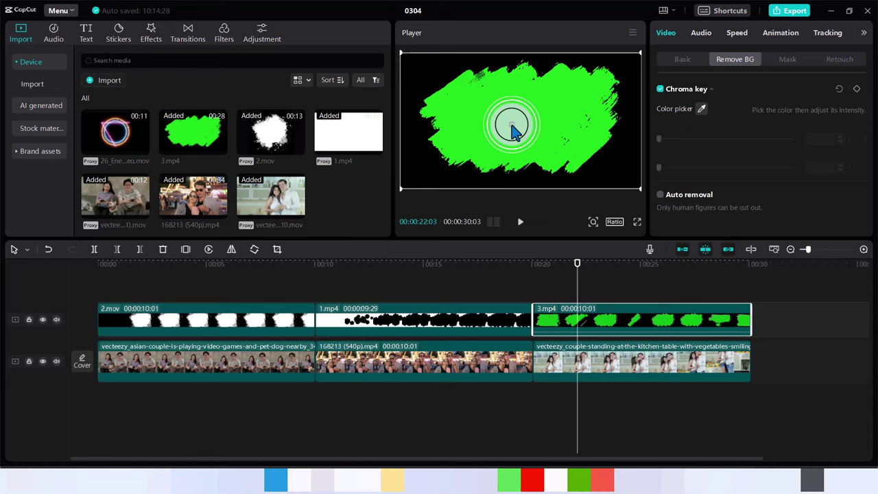
{"action": "left_click", "coordinate": [513, 130]}
{"action": "left_click", "coordinate": [661, 140]}
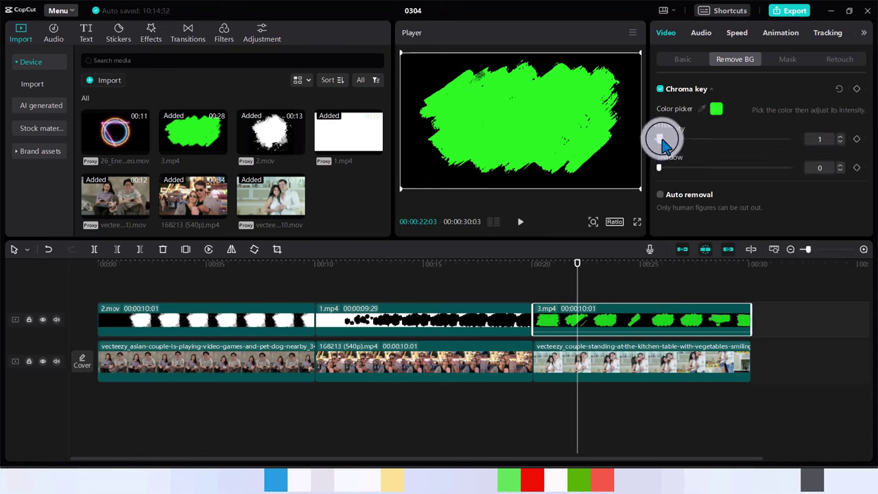
{"action": "left_click_drag", "start_coordinate": [660, 140], "coordinate": [745, 142]}
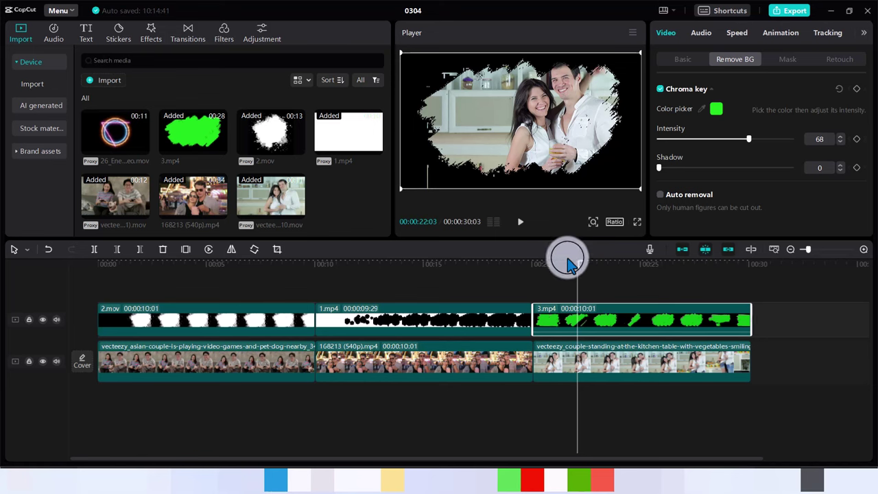
Preview the brush reveal from the start of 3.mp4, and play the whole timeline from the beginning
{"action": "left_click_drag", "start_coordinate": [578, 262], "coordinate": [535, 275]}
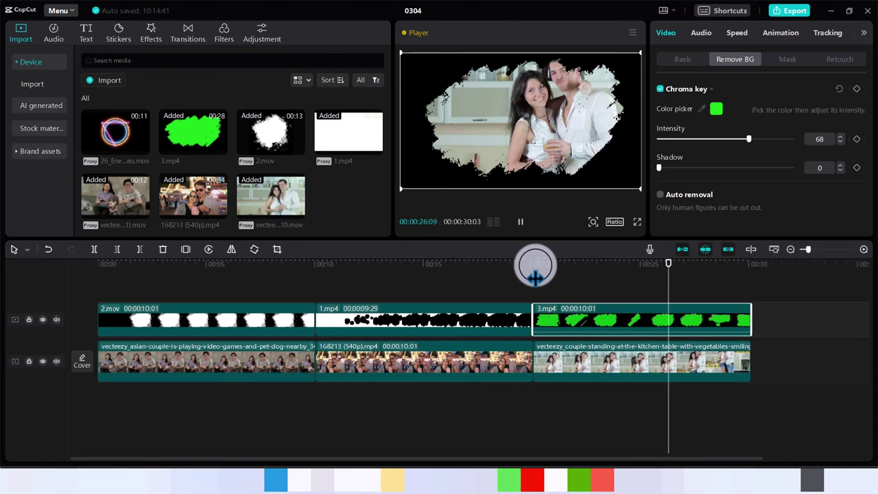
{"action": "key", "text": "space"}
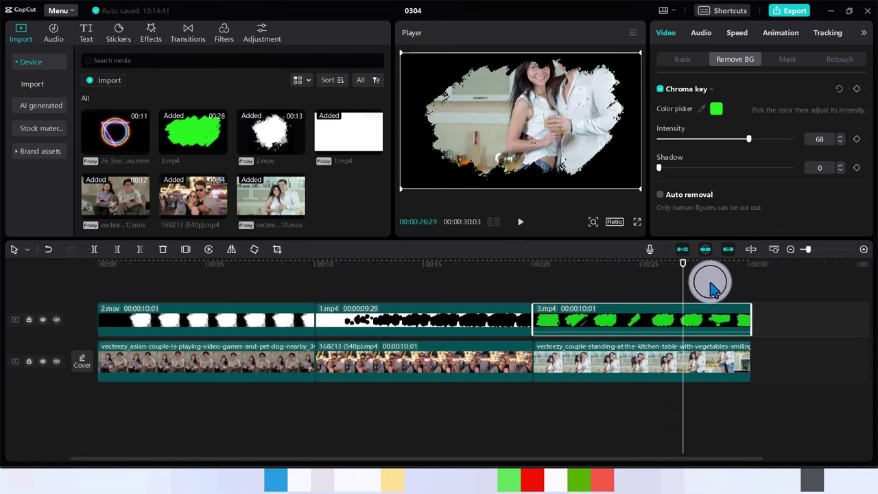
{"action": "left_click", "coordinate": [274, 292]}
{"action": "left_click_drag", "start_coordinate": [235, 314], "coordinate": [98, 316]}
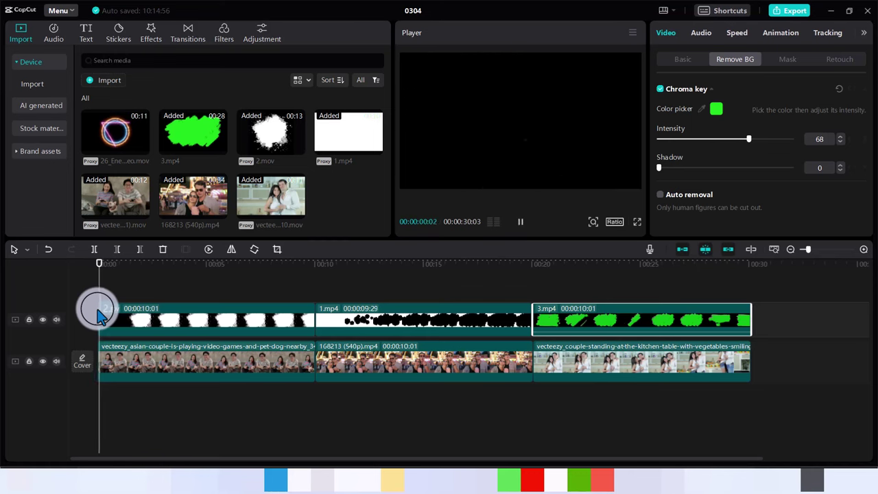